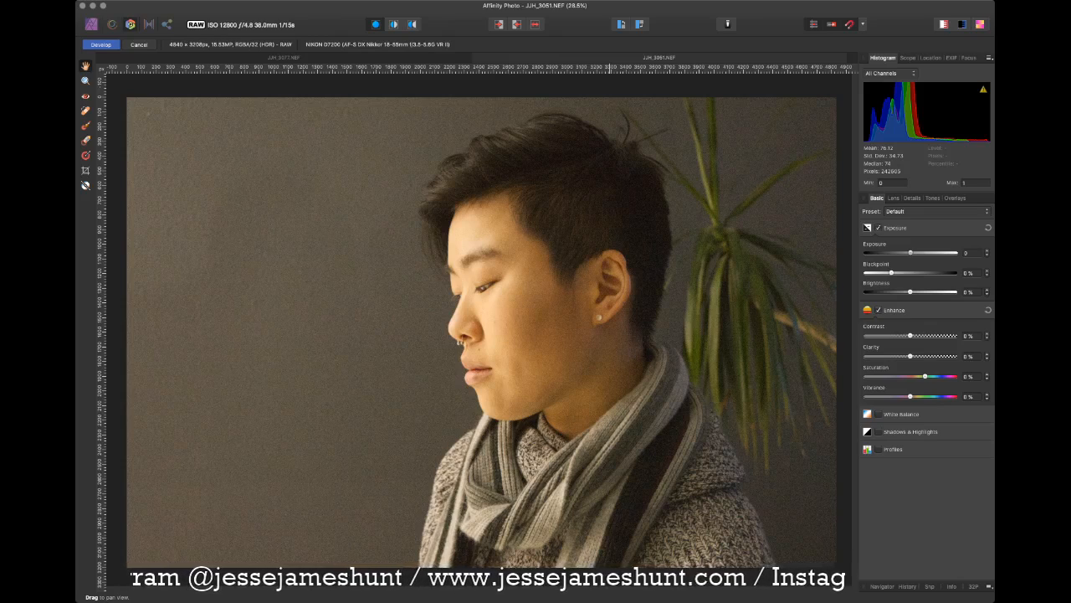
Darken the RAW portrait by setting Exposure to -0.518, Blackpoint to 1% and Brightness to -22%.
mouse_move(911, 253)
left_mouse_down()
mouse_move(928, 253)
mouse_move(905, 252)
left_mouse_up()
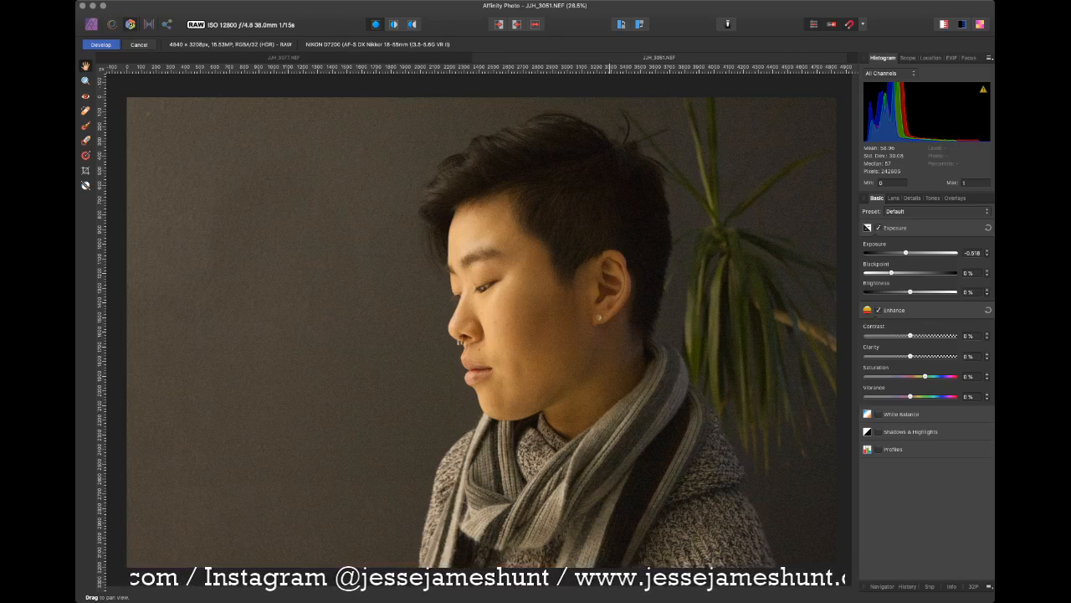
left_click_drag(892, 272, 904, 273)
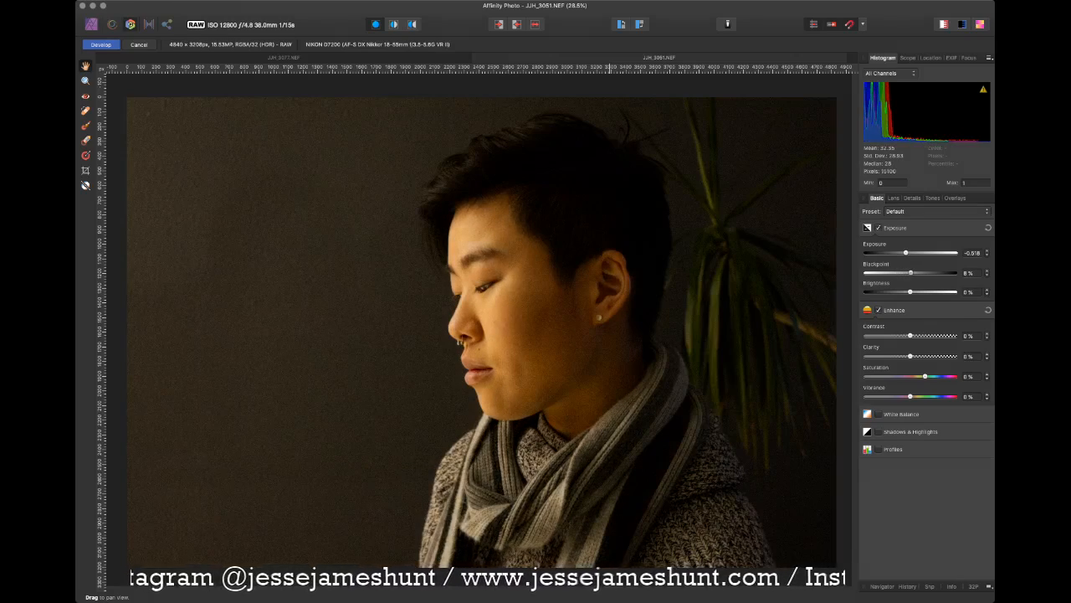
left_click_drag(905, 273, 889, 272)
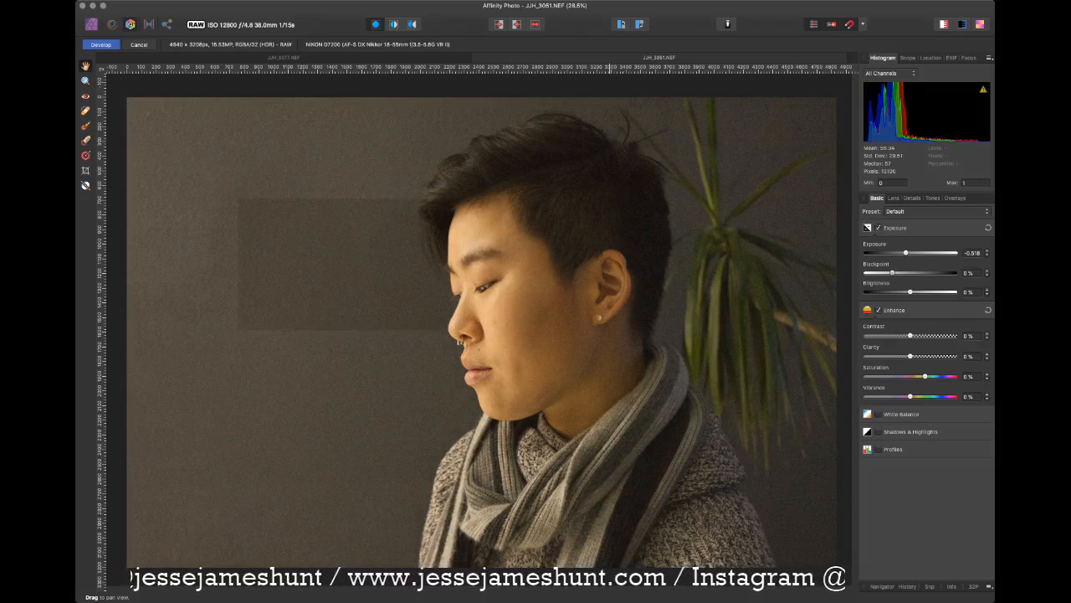
left_click_drag(889, 273, 893, 273)
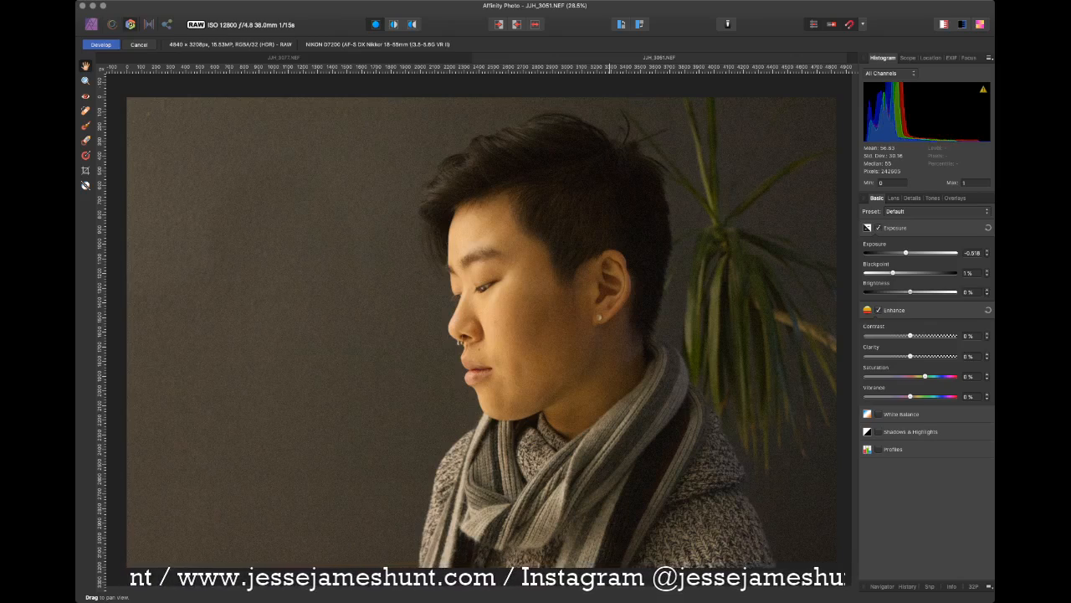
left_click_drag(911, 292, 870, 291)
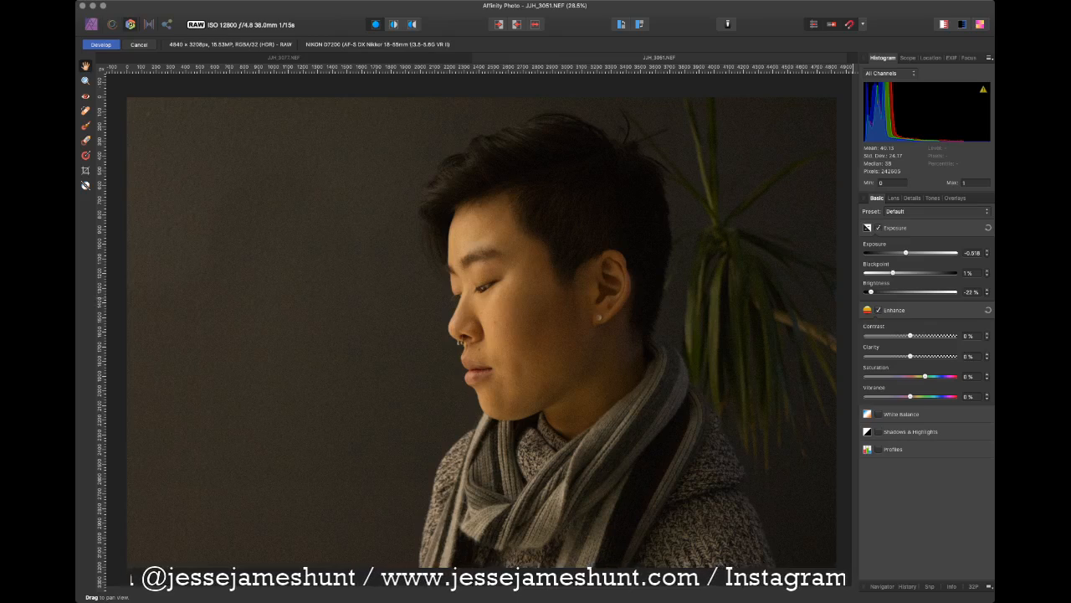
left_click(879, 310)
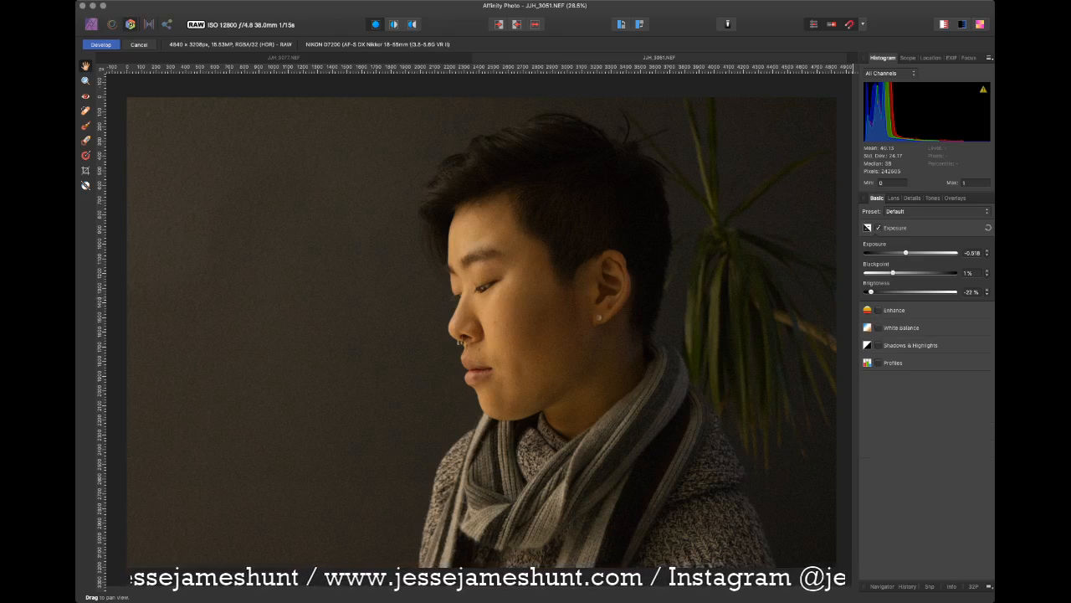
left_click(878, 311)
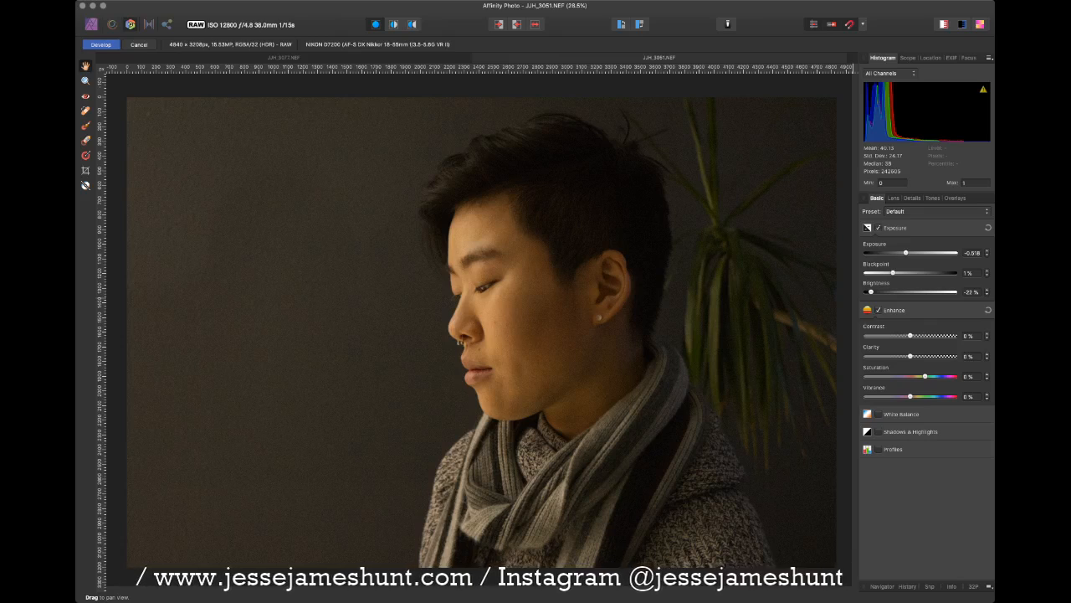
mouse_move(911, 335)
left_mouse_down()
mouse_move(887, 335)
mouse_move(920, 335)
mouse_move(909, 335)
left_mouse_up()
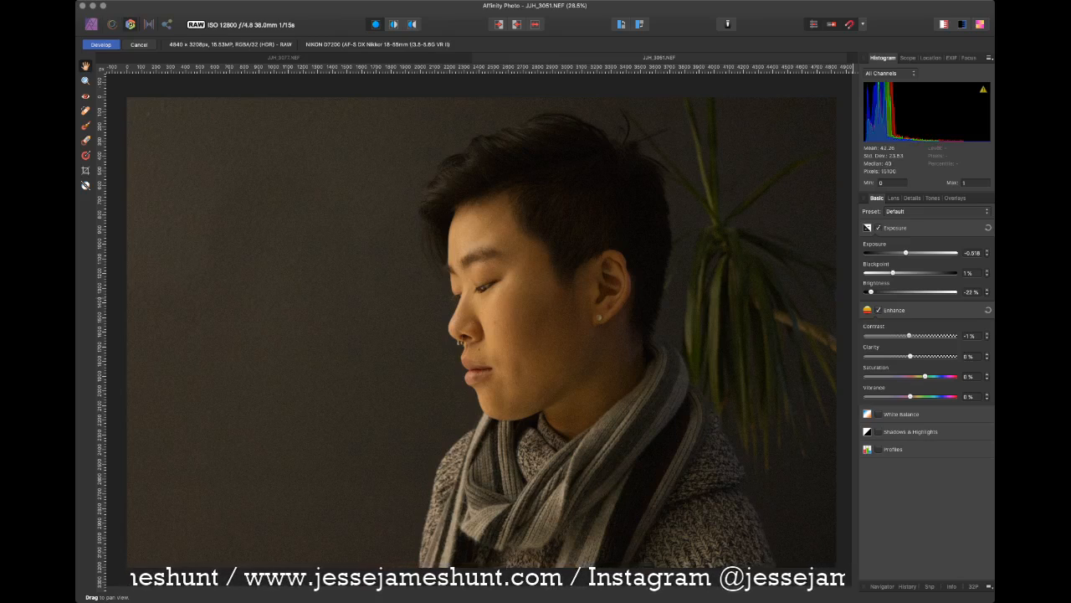
left_click_drag(910, 336, 911, 336)
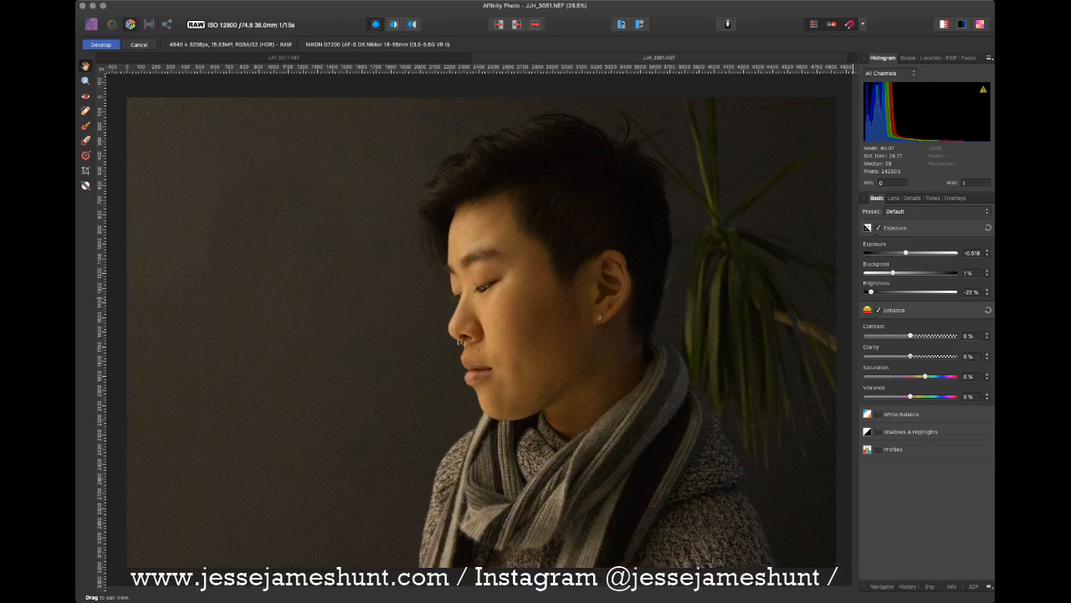
Soften and mute the portrait by setting Clarity to -100%, Saturation to -18% and Vibrance to 4%.
left_click_drag(949, 356, 955, 356)
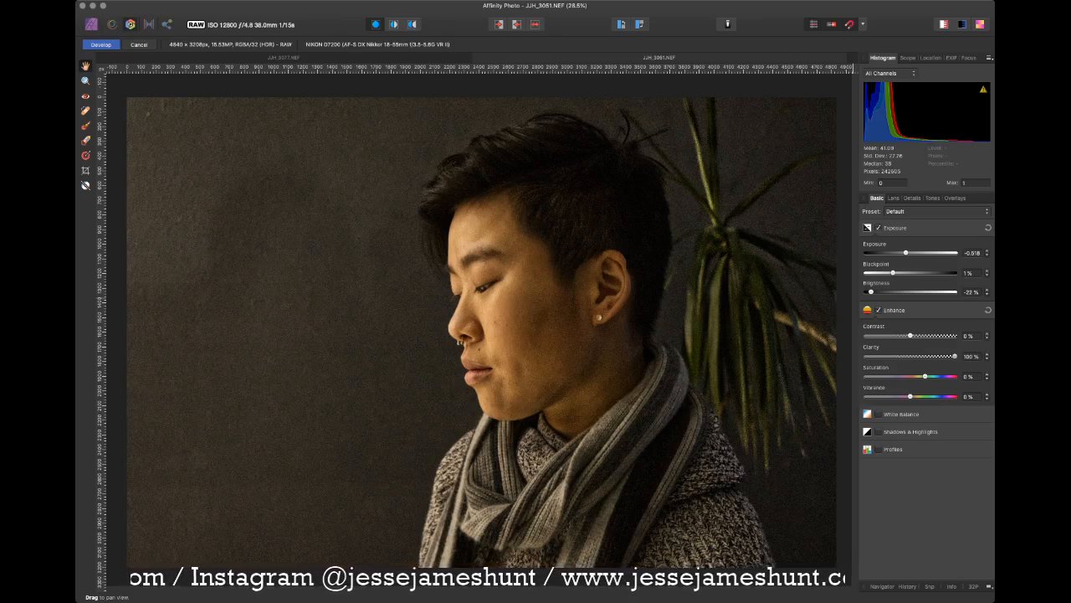
left_click_drag(955, 357, 865, 356)
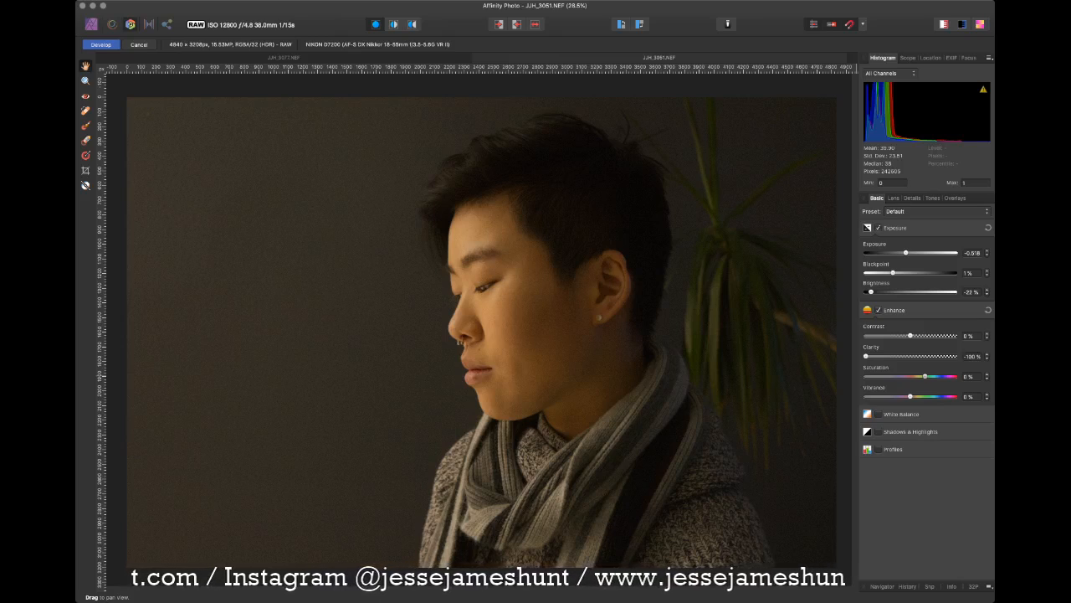
left_click_drag(925, 376, 865, 377)
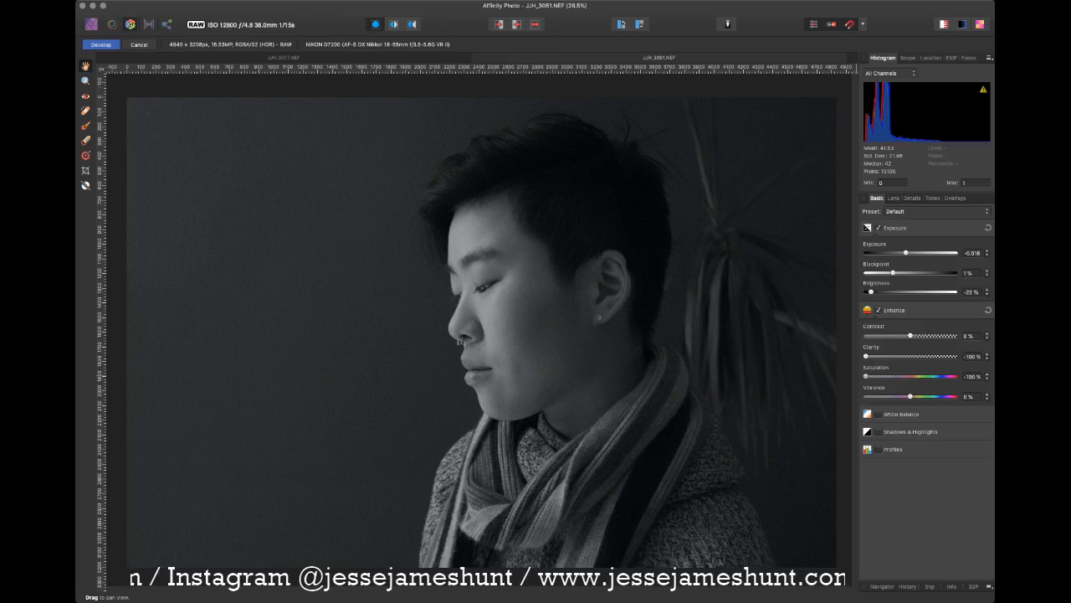
left_click_drag(865, 377, 914, 377)
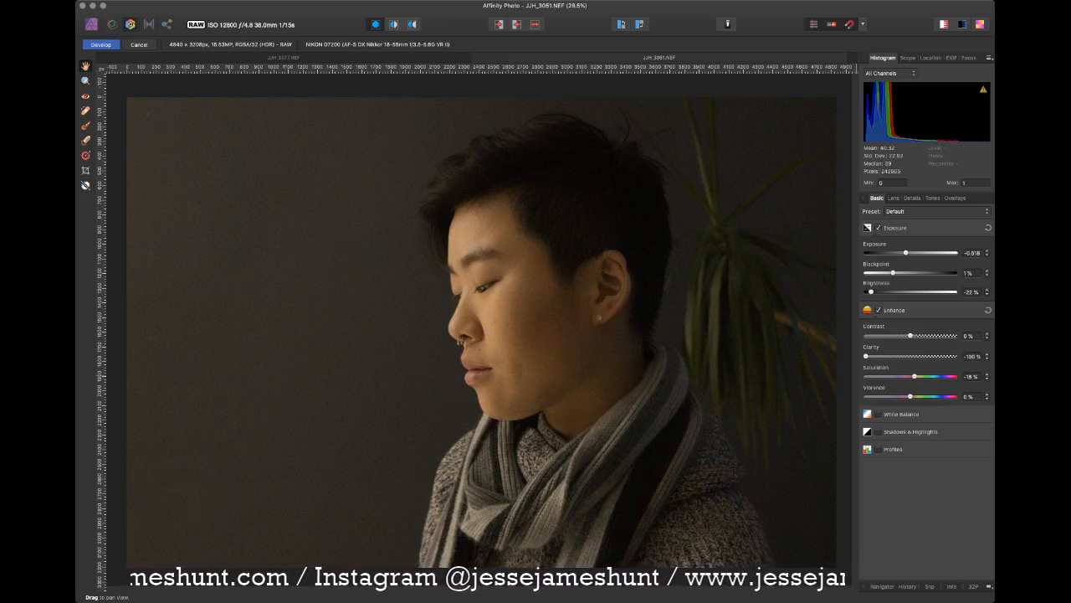
mouse_move(913, 396)
left_mouse_down()
mouse_move(954, 396)
mouse_move(888, 396)
mouse_move(913, 395)
left_mouse_up()
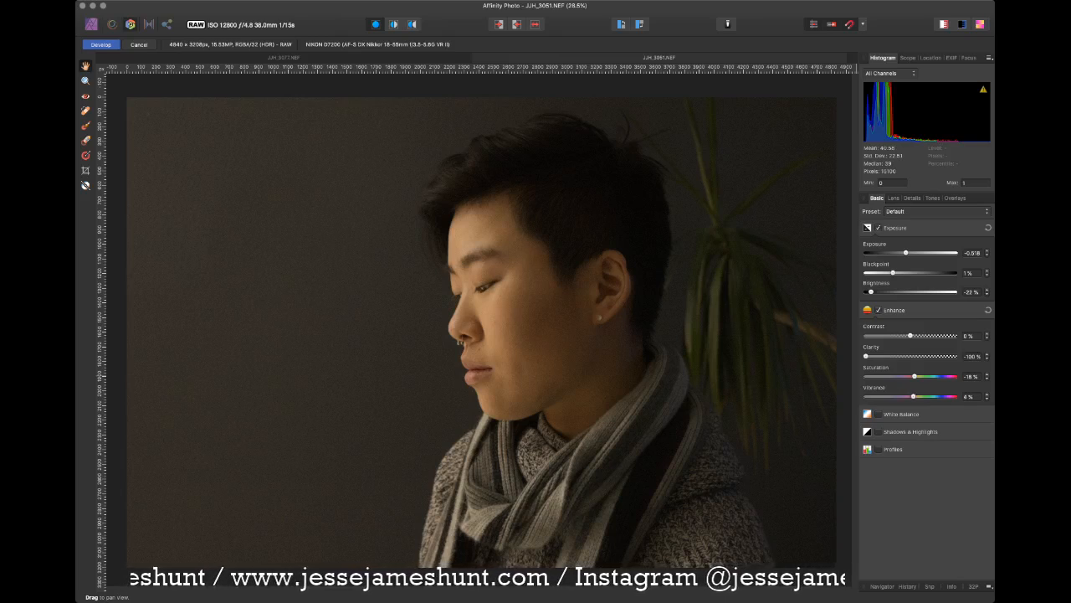
Enable White Balance and set its Temperature to 4774 K and Tint to 1%.
left_click(878, 414)
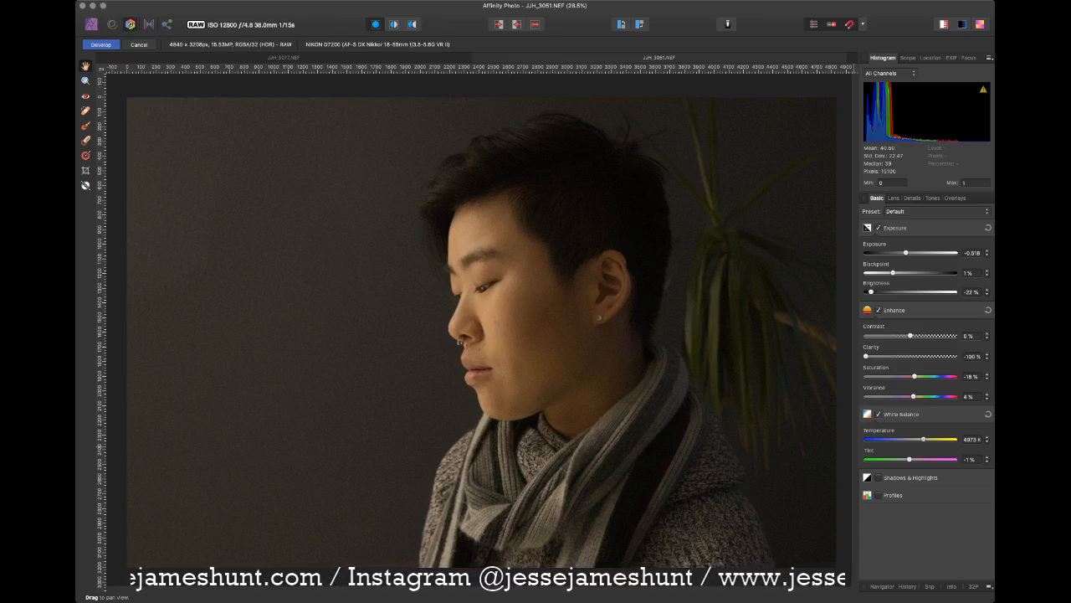
left_click_drag(923, 440, 922, 440)
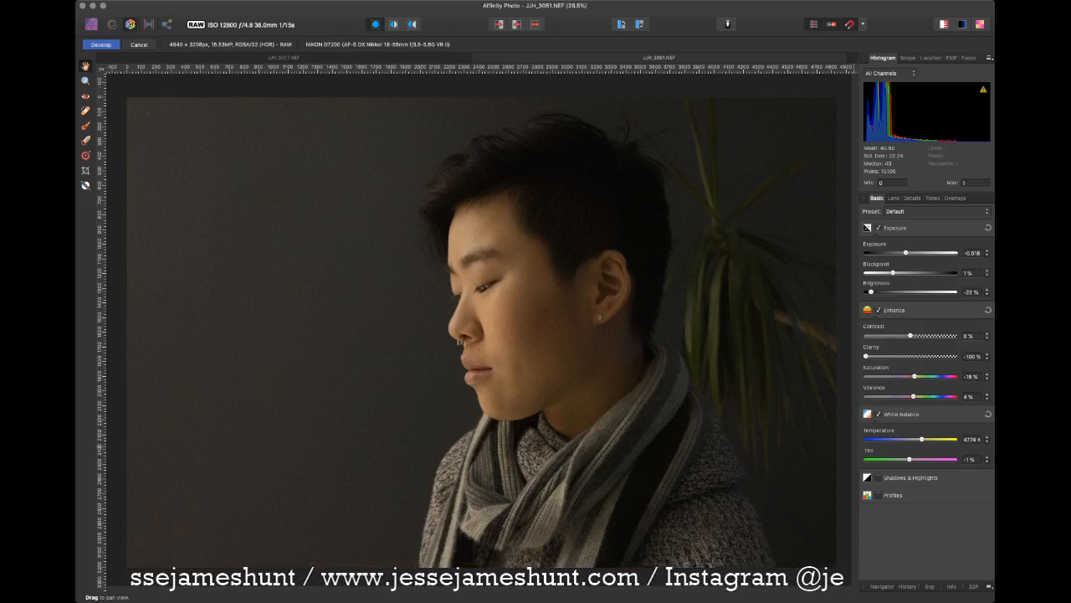
left_click_drag(910, 459, 932, 459)
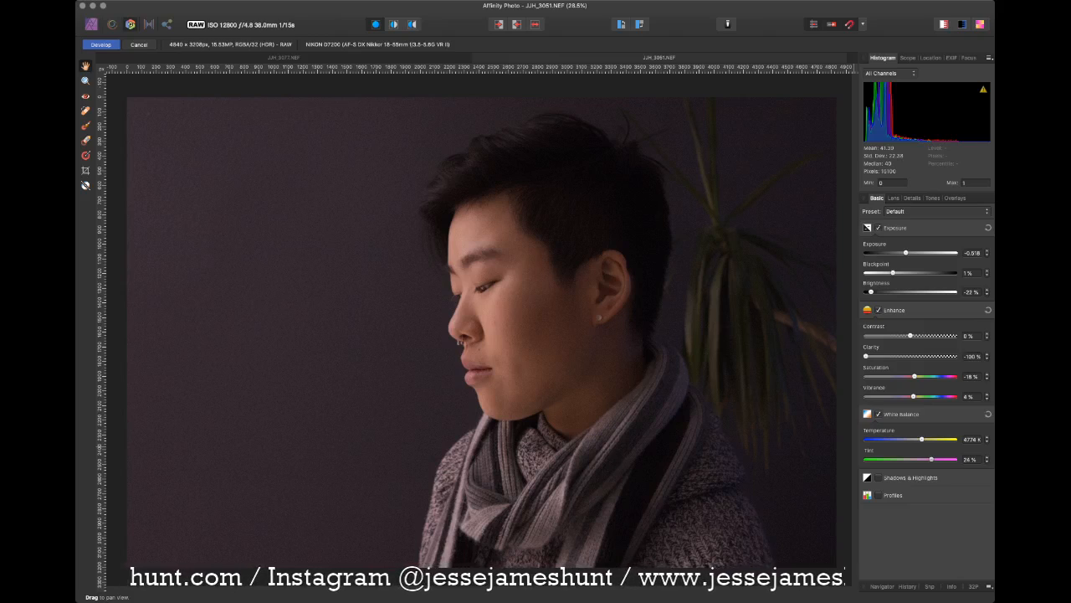
left_click_drag(932, 460, 912, 460)
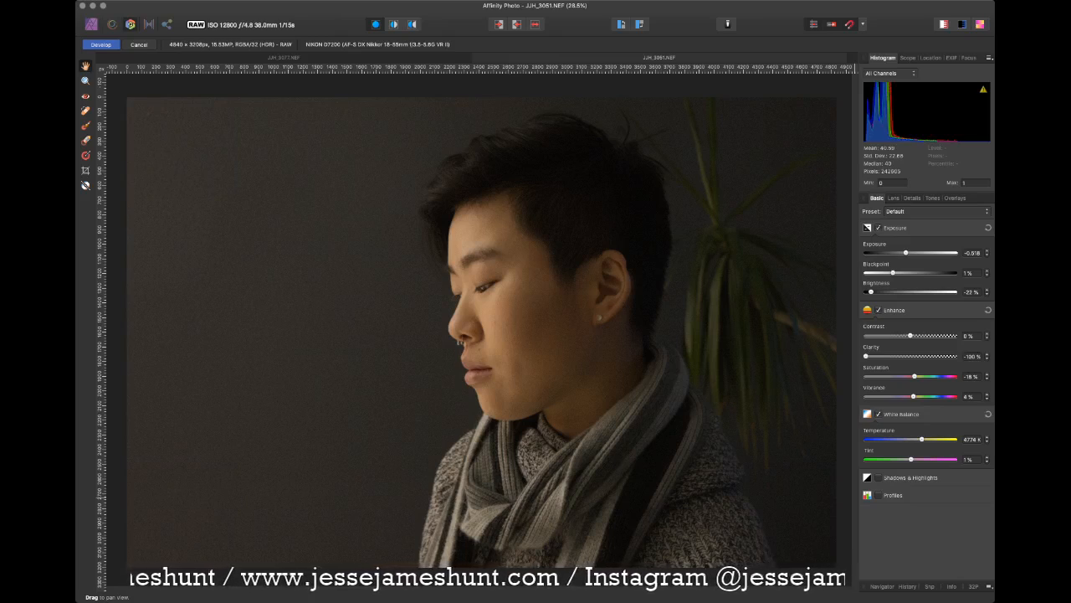
Enable Shadows & Highlights with Shadows at -10% and Highlights slightly above neutral, and develop the photo.
left_click(878, 477)
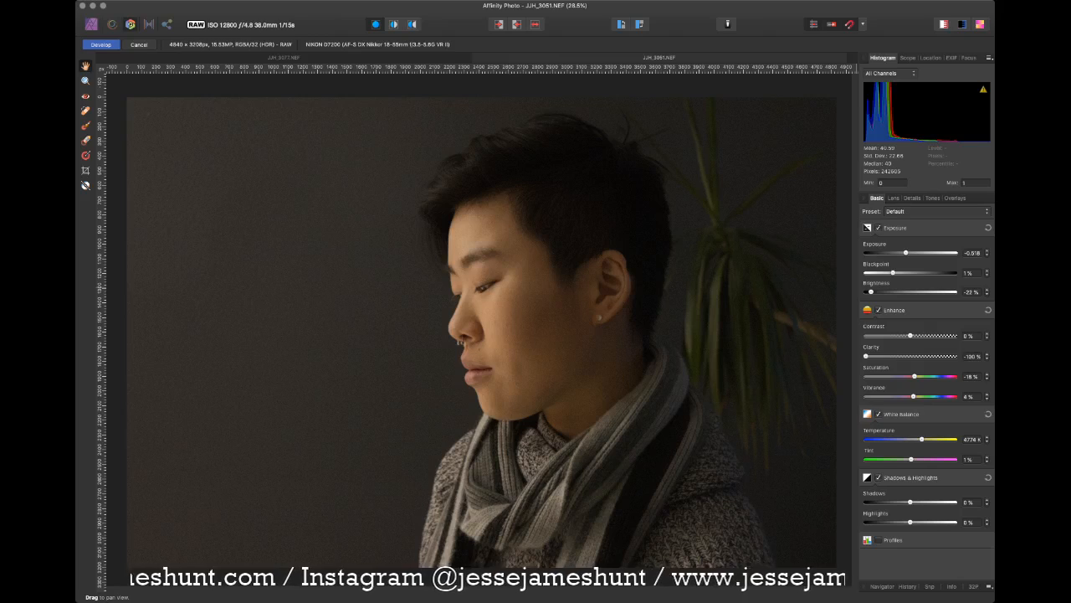
mouse_move(910, 501)
left_mouse_down()
mouse_move(886, 502)
mouse_move(906, 501)
left_mouse_up()
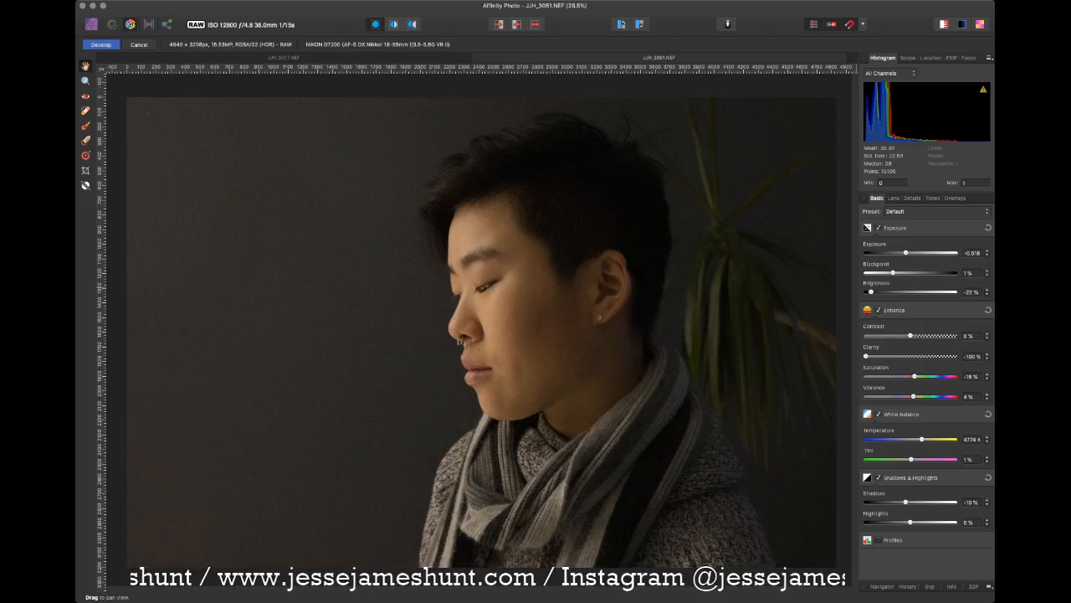
left_click_drag(910, 522, 954, 522)
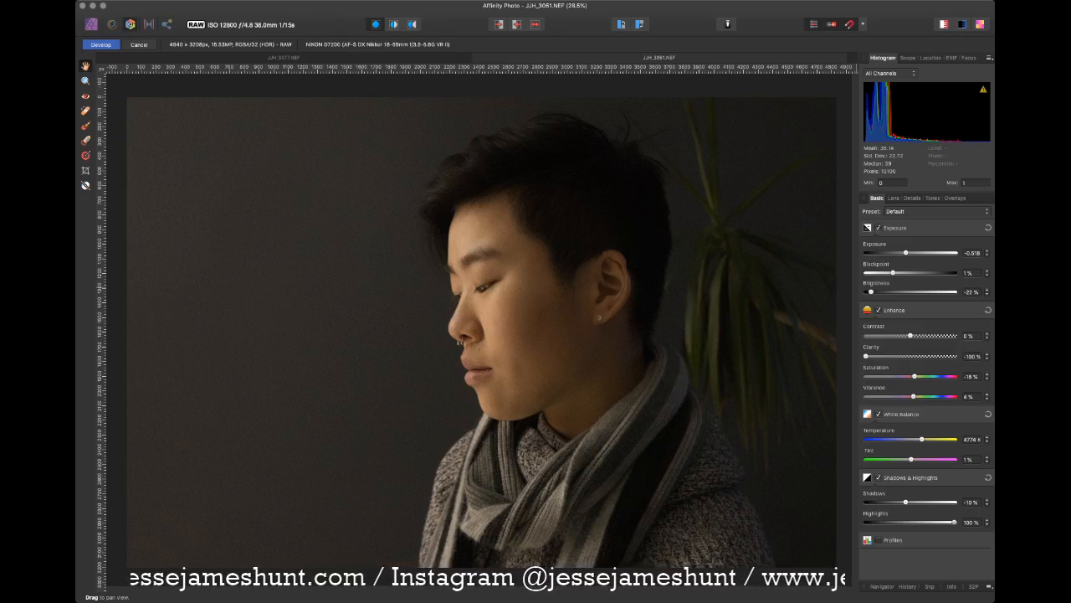
left_click_drag(954, 522, 866, 522)
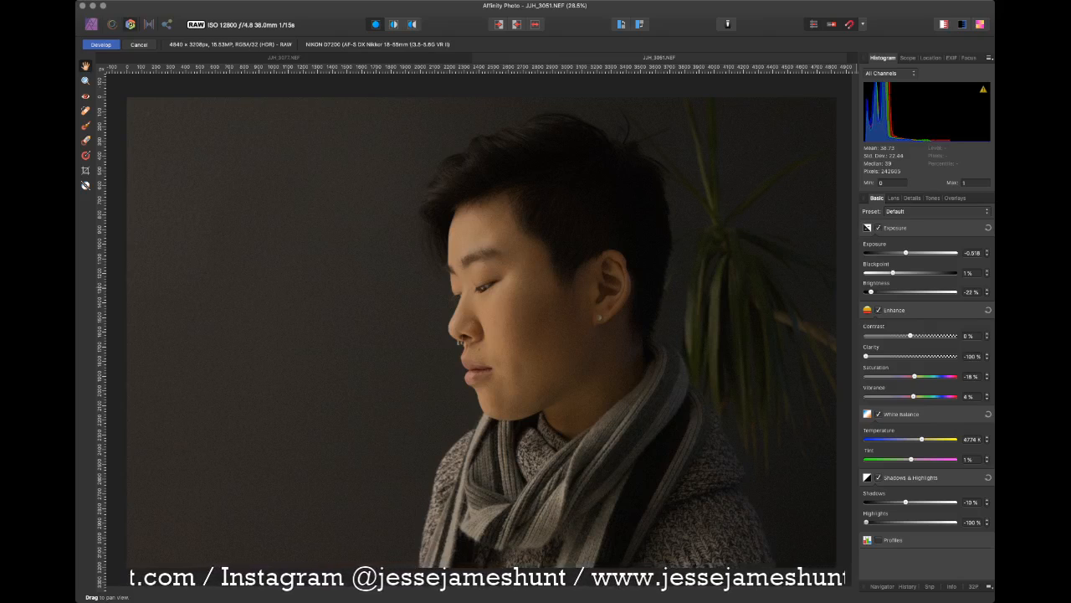
left_click_drag(866, 521, 916, 522)
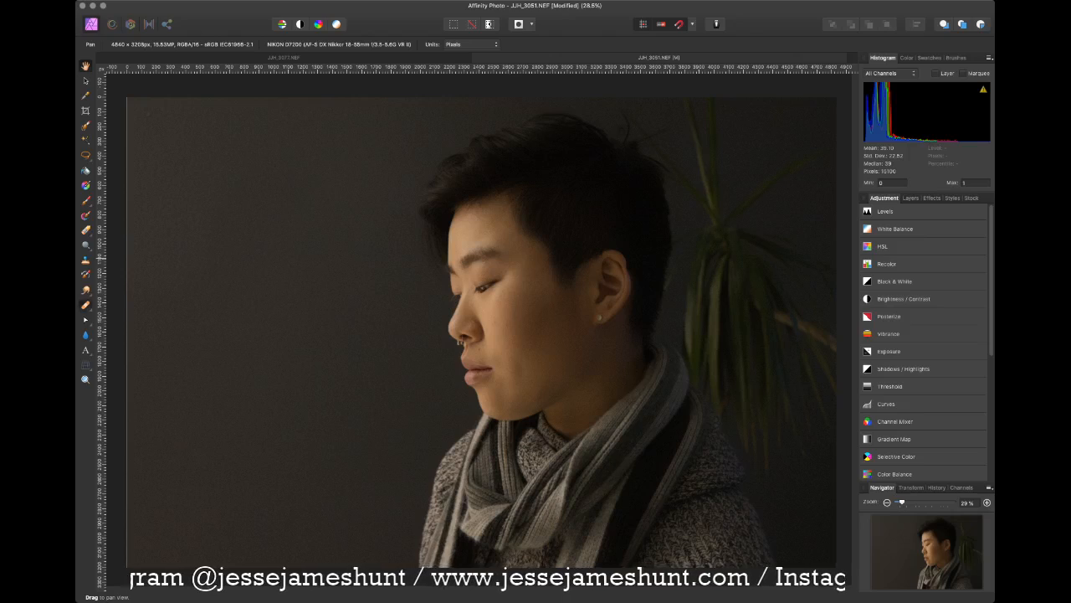
Sample clean skin on the cheek below the eye as the source for the healing brush.
key("c")
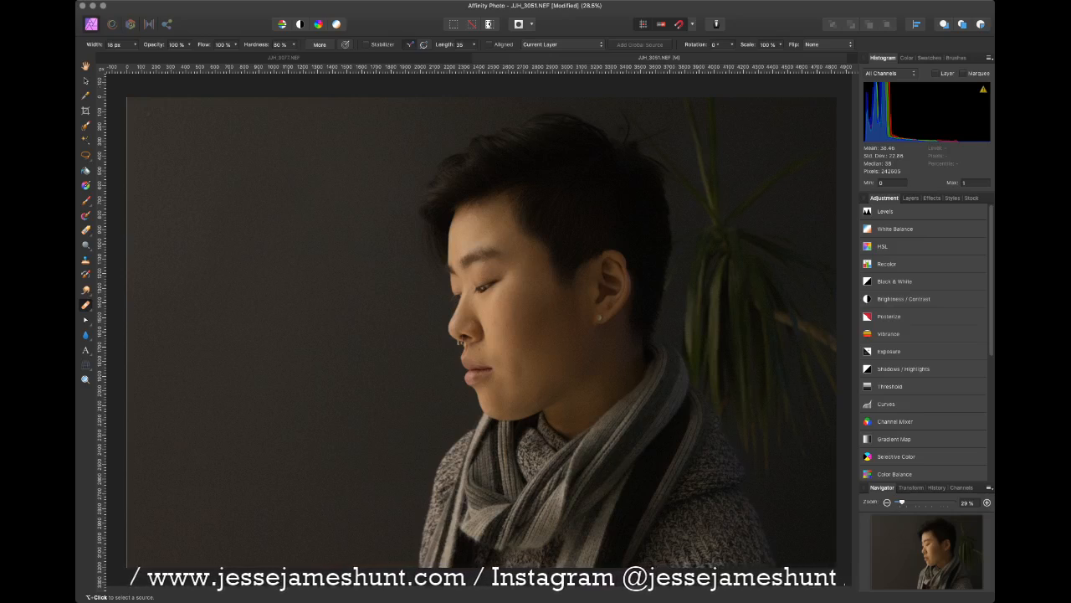
left_click(491, 301, "alt")
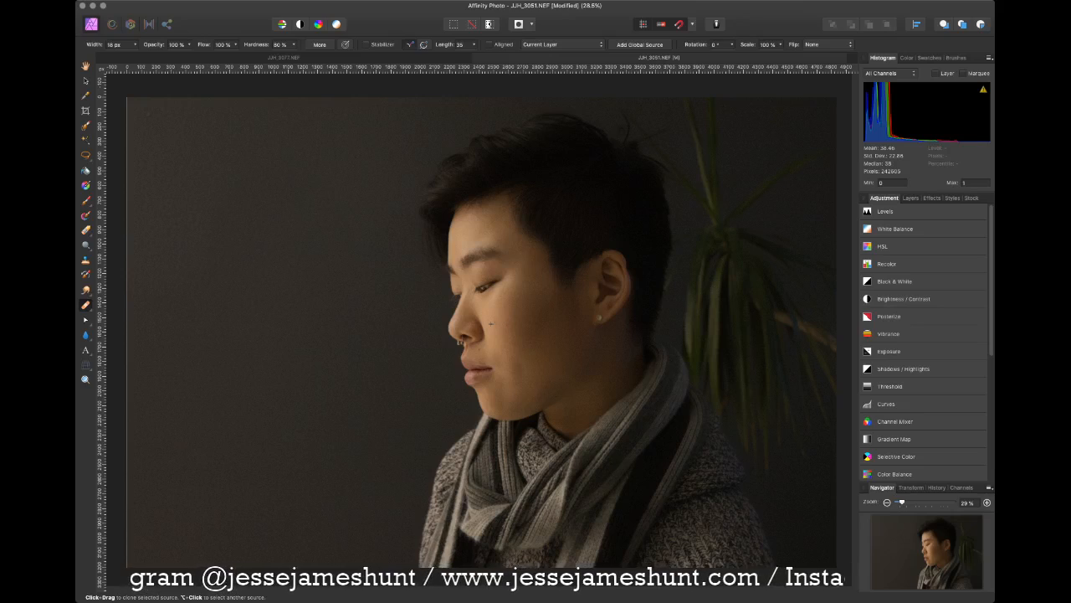
Look through the available adjustments and undo the trial color tints applied to the portrait.
scroll(923, 342, "down", 3)
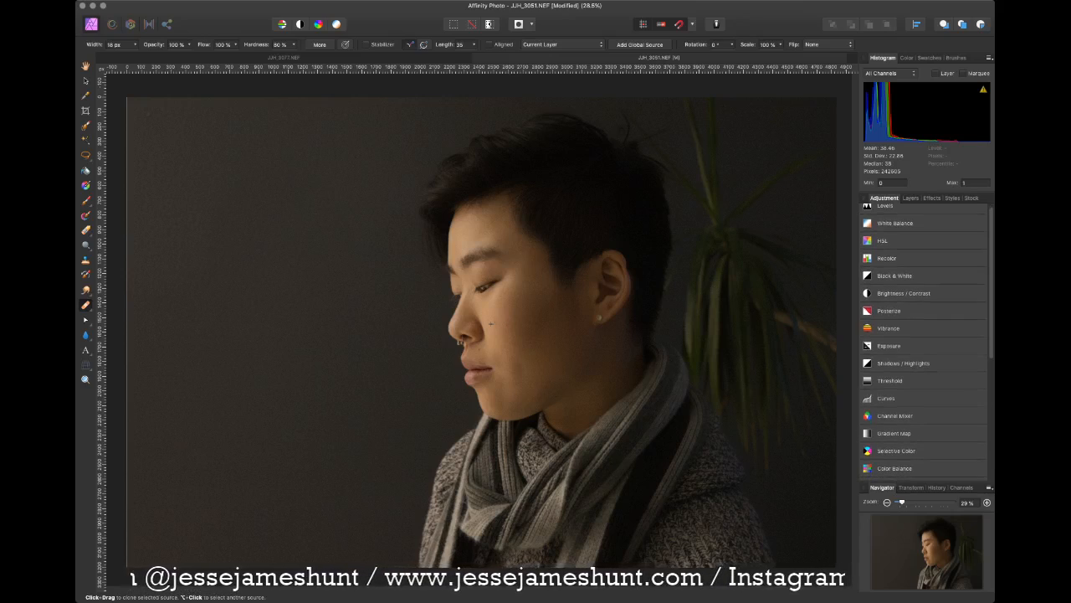
scroll(923, 341, "down", 5)
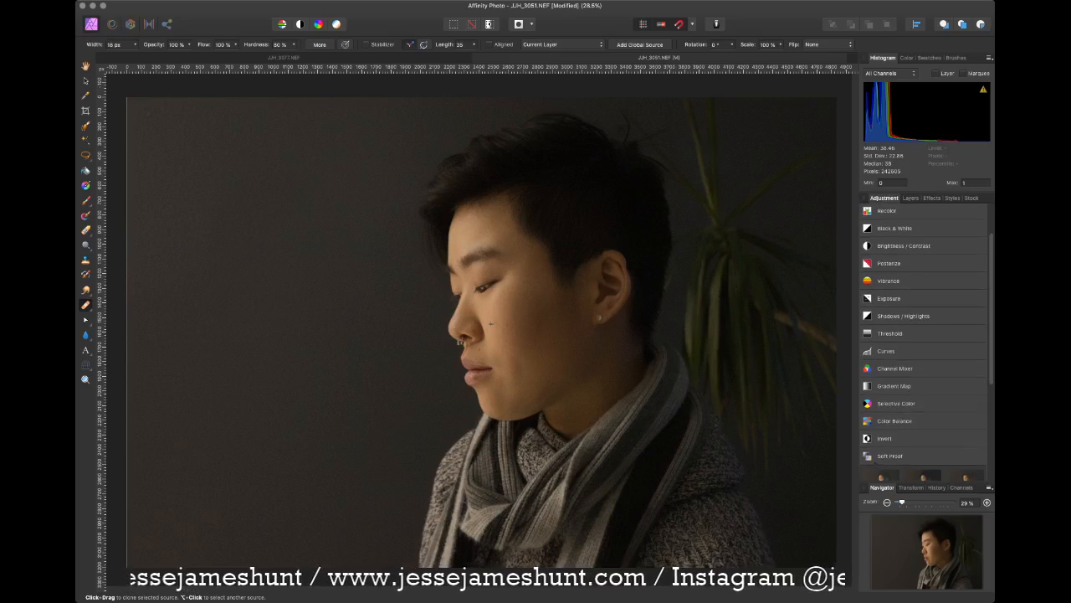
scroll(923, 341, "down", 1)
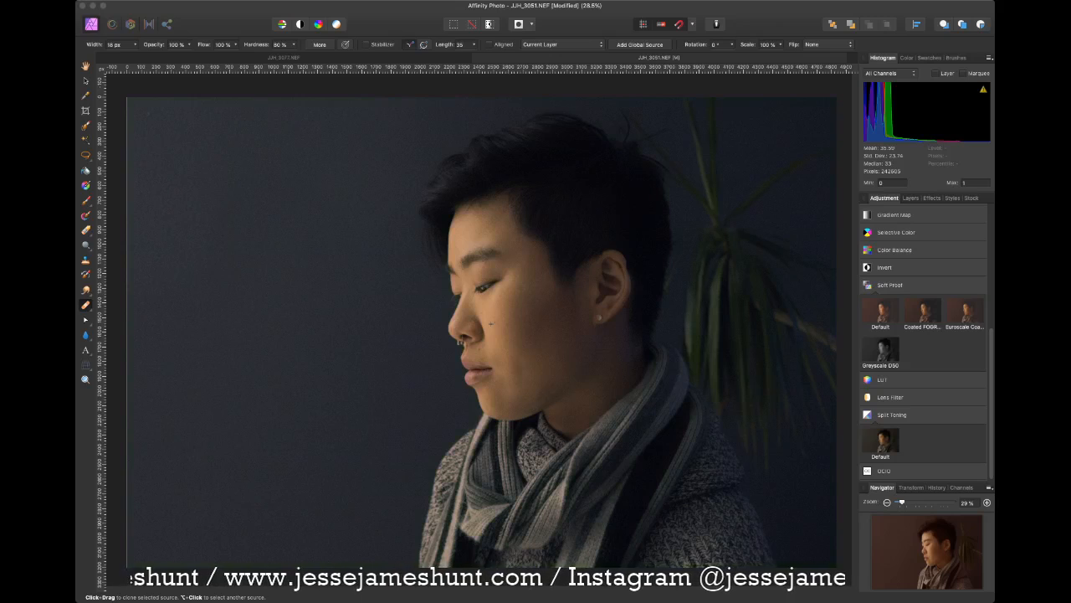
key("super+z")
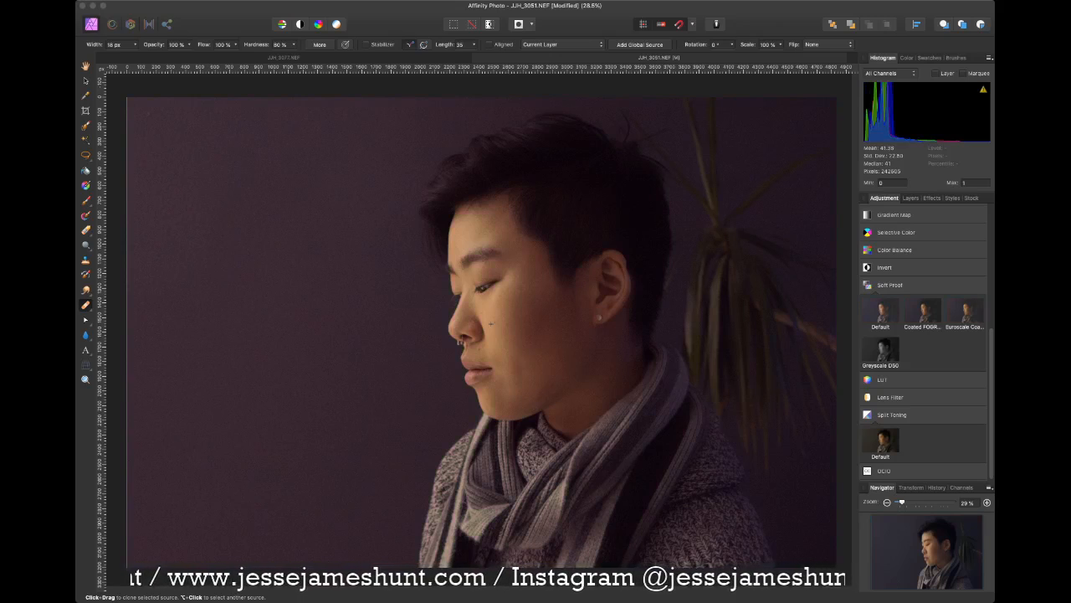
key("super+z")
key("super+z")
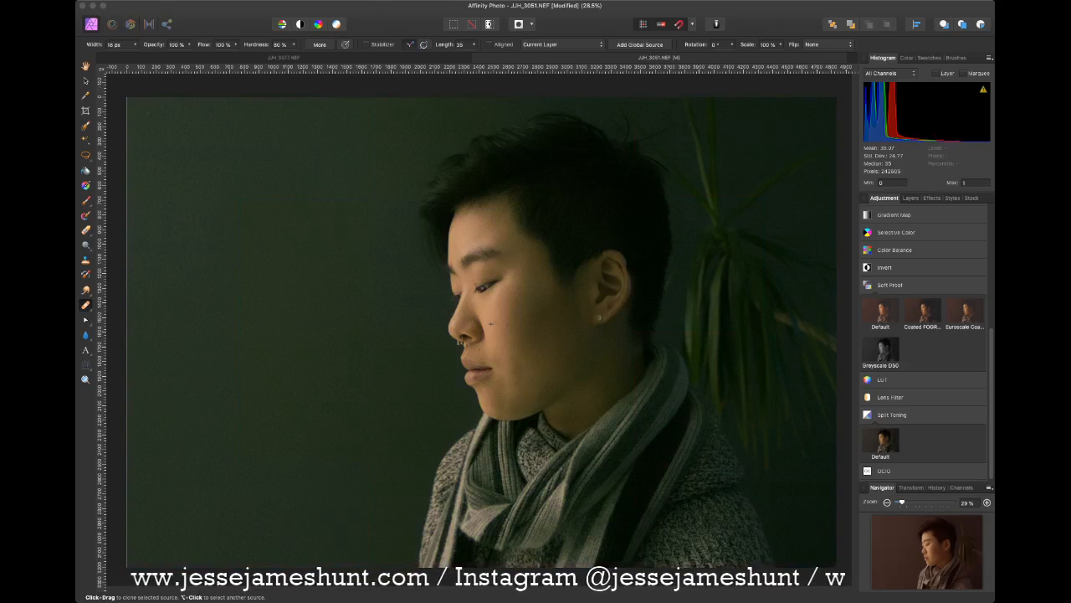
key("super+z")
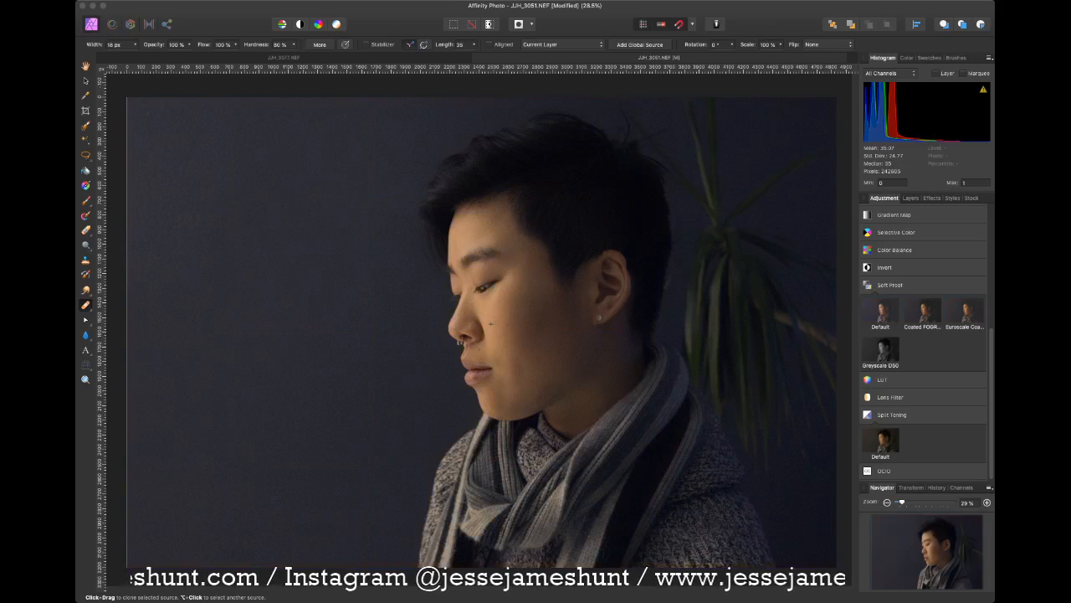
key("super+z")
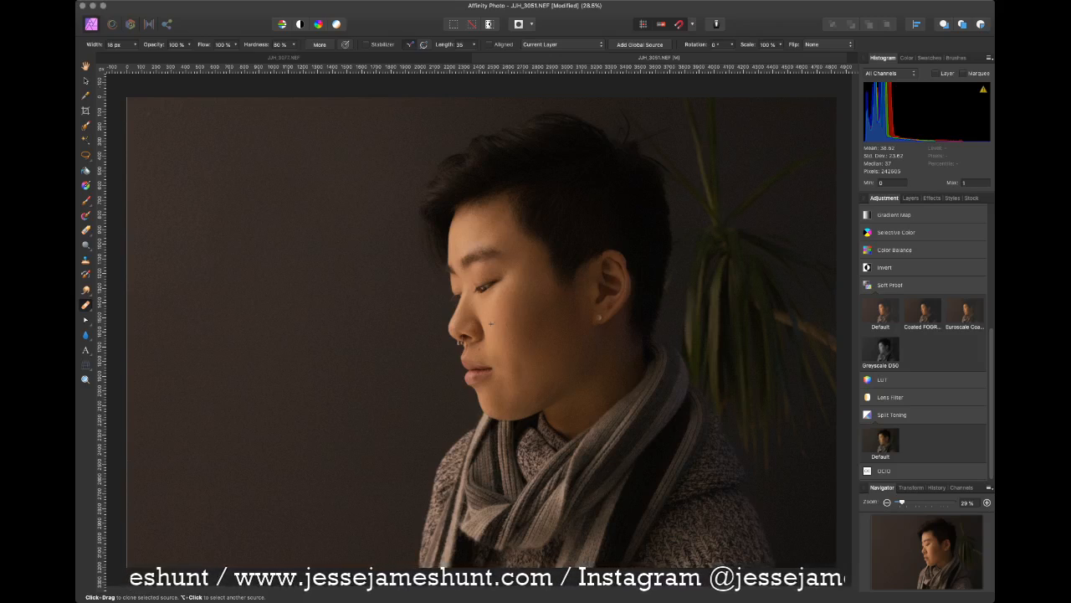
Undo the latest changes to the warm toning of the portrait.
scroll(467, 304, "down", 2)
scroll(467, 318, "up", 2)
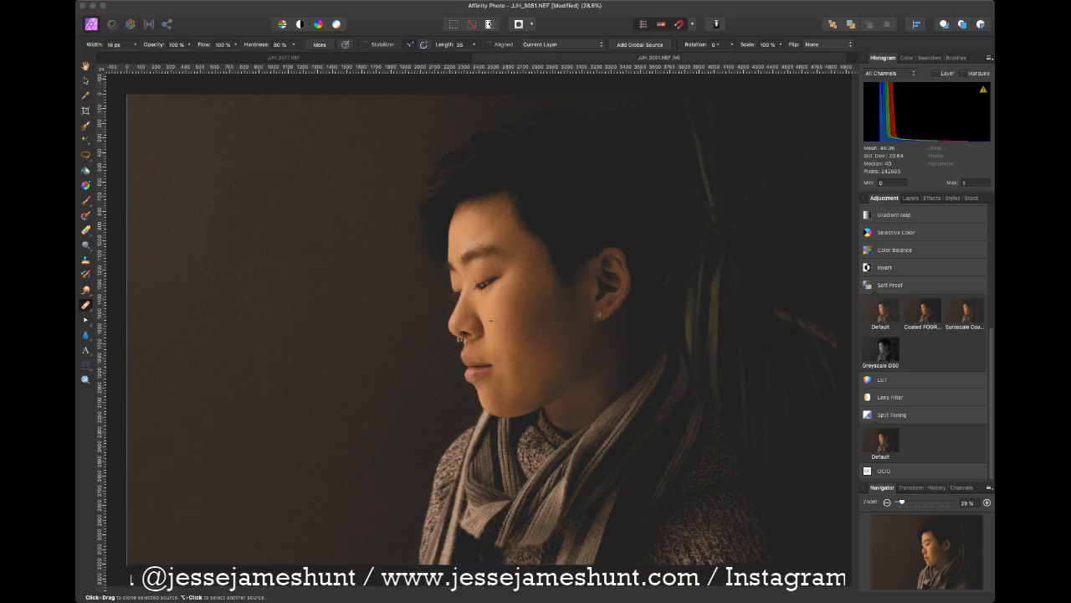
key("super+z")
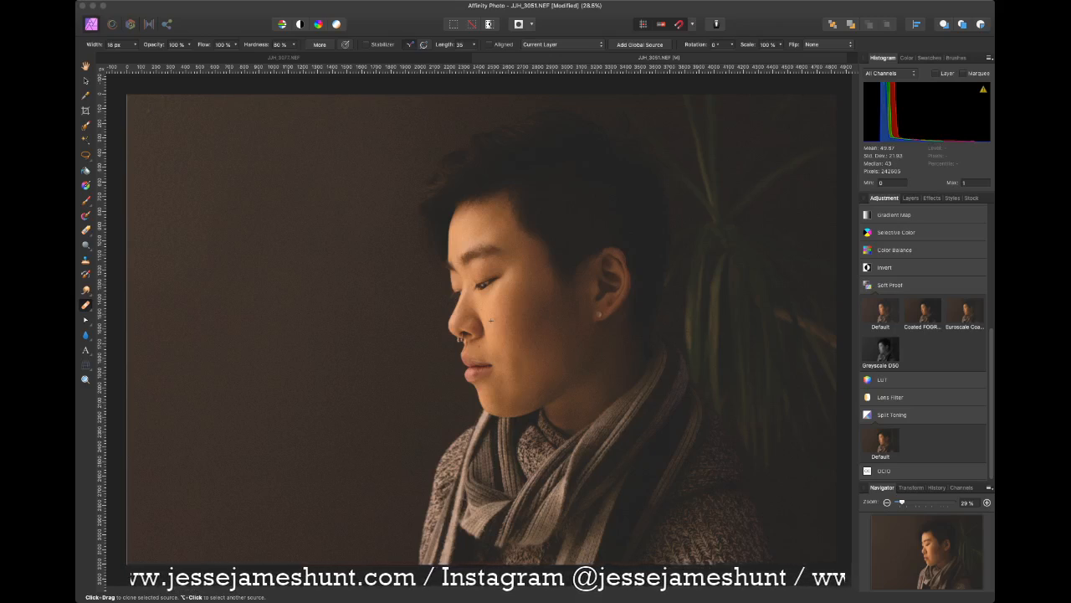
key("super+z")
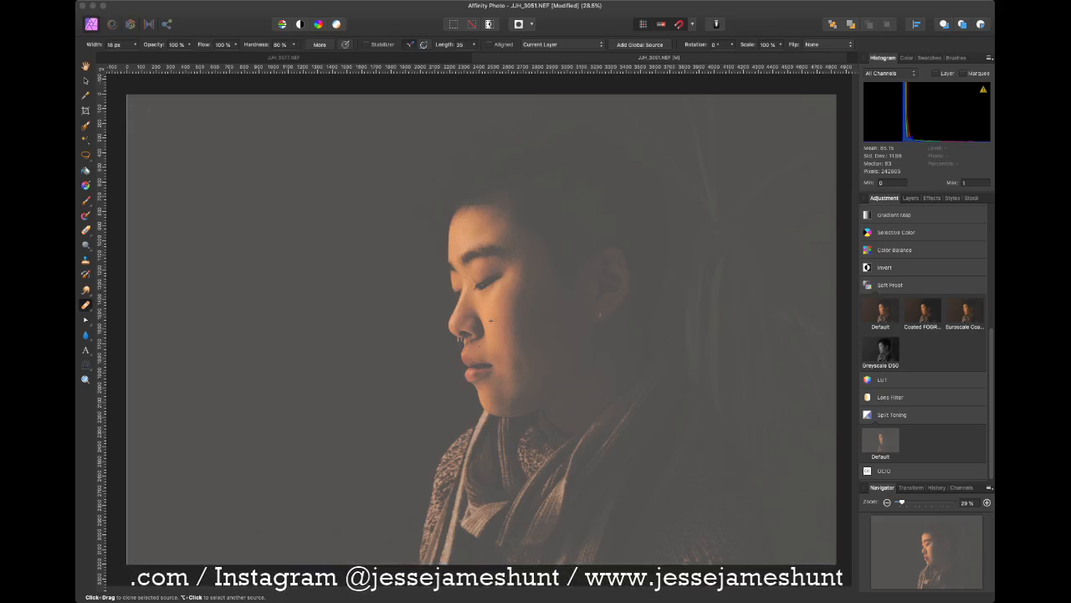
Undo the faded grey toning of the portrait, reapplying it once to compare it with the earlier version.
key("super+z")
key("super+z")
key("super+z")
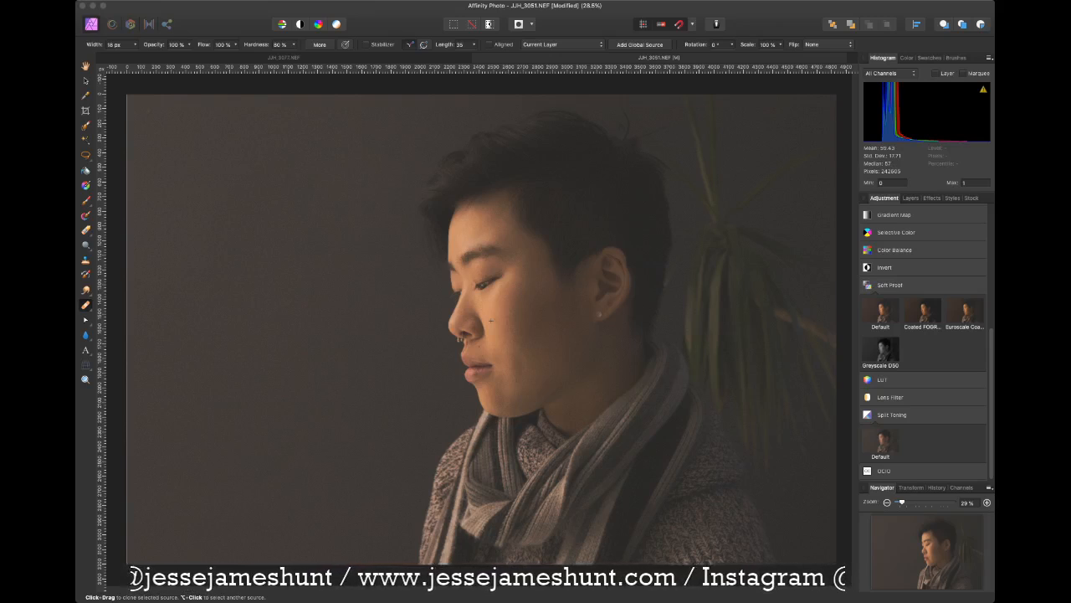
key("super+shift+z")
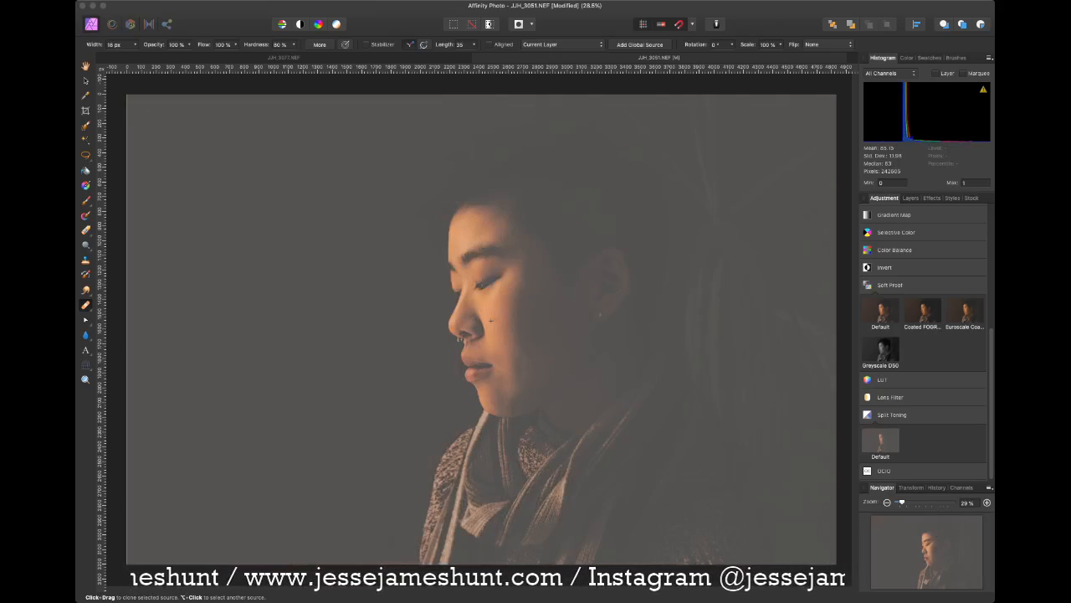
key("super+z")
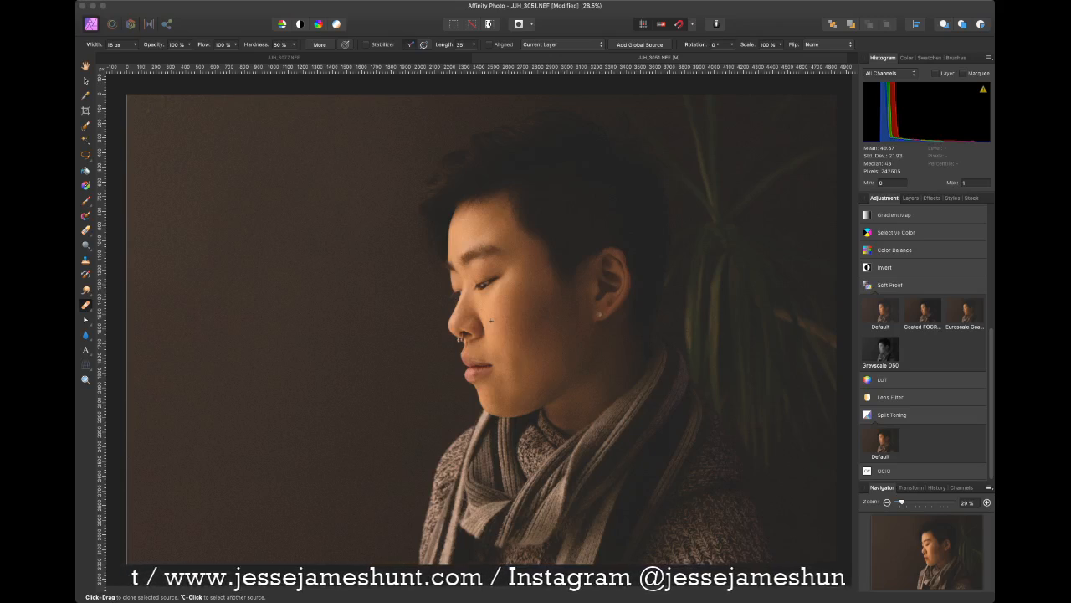
Compare the portrait before and after the latest color-grading changes by repeatedly undoing and redoing them, leaving the warm, dark grading applied.
key("super+z")
key("super+shift+z")
key("super+z")
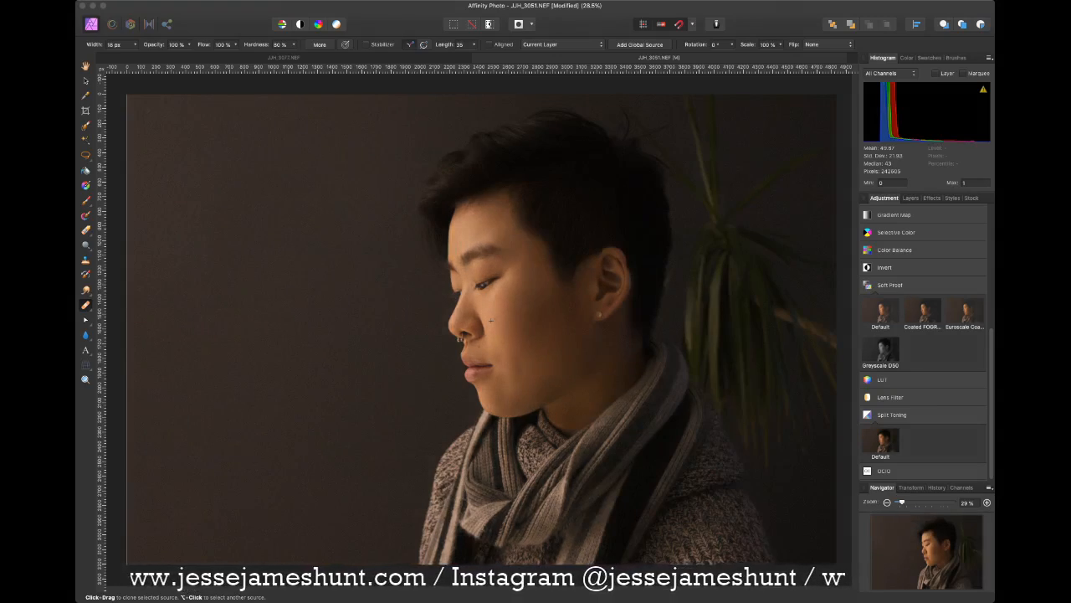
key("super+z")
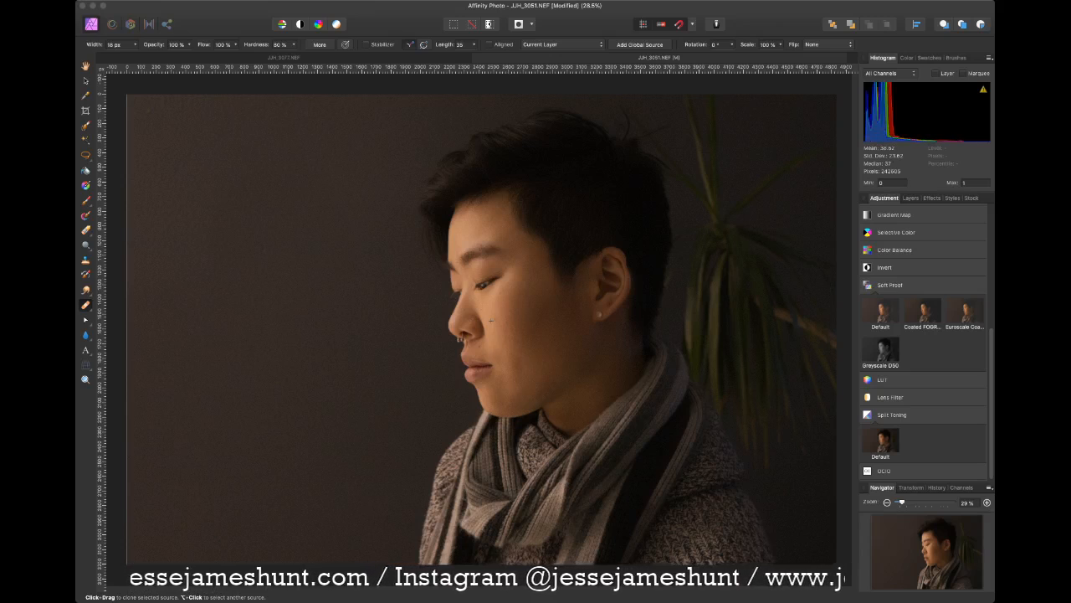
key("super+shift+z")
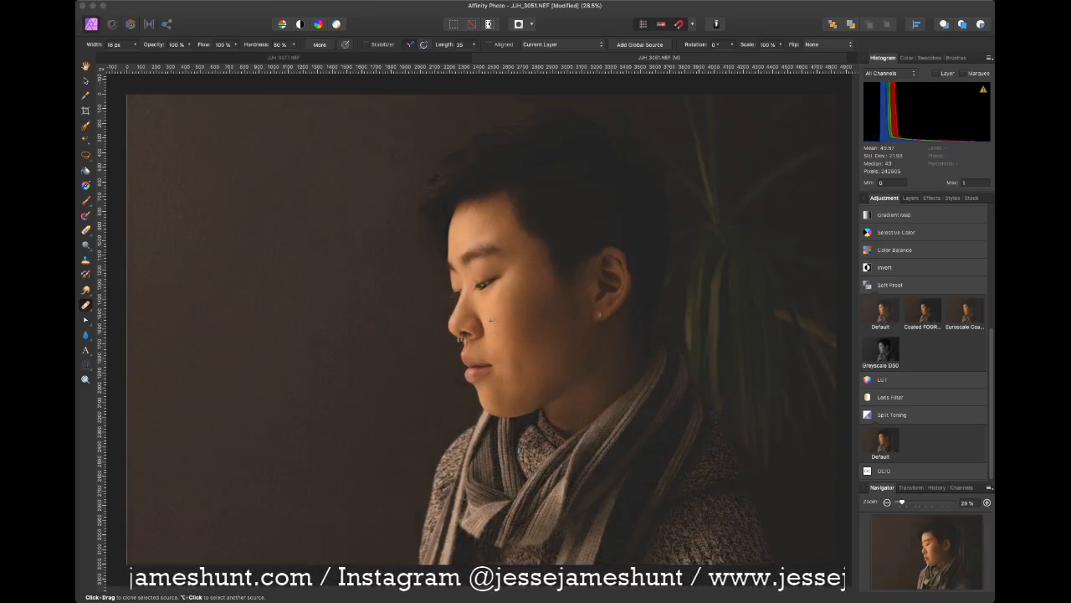
key("super+z")
key("super+shift+z")
key("super+z")
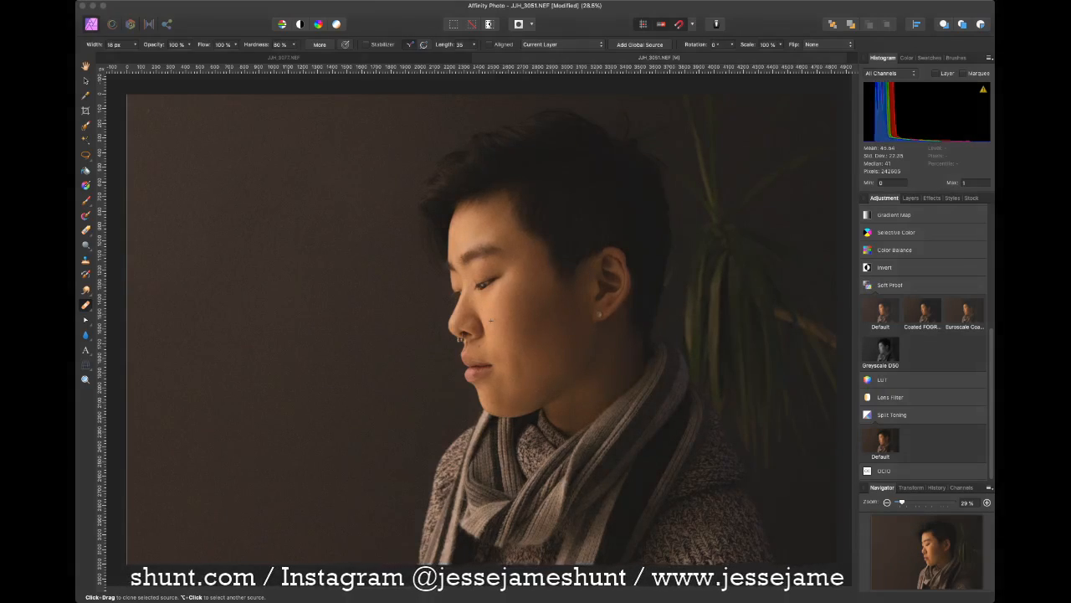
key("super+shift+z")
key("super+z")
key("super+shift+z")
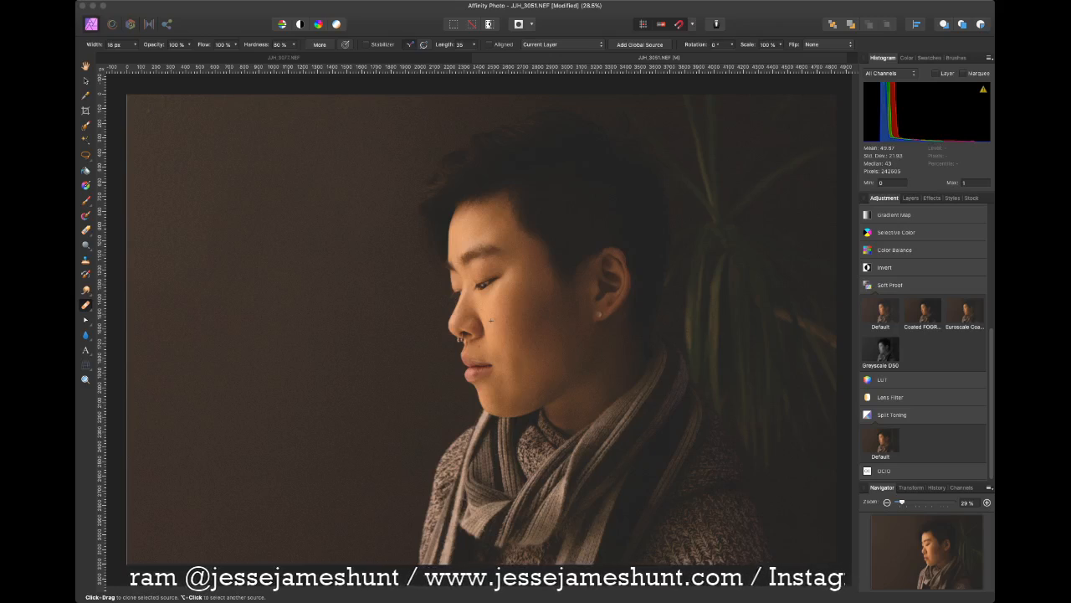
key("super+shift+z")
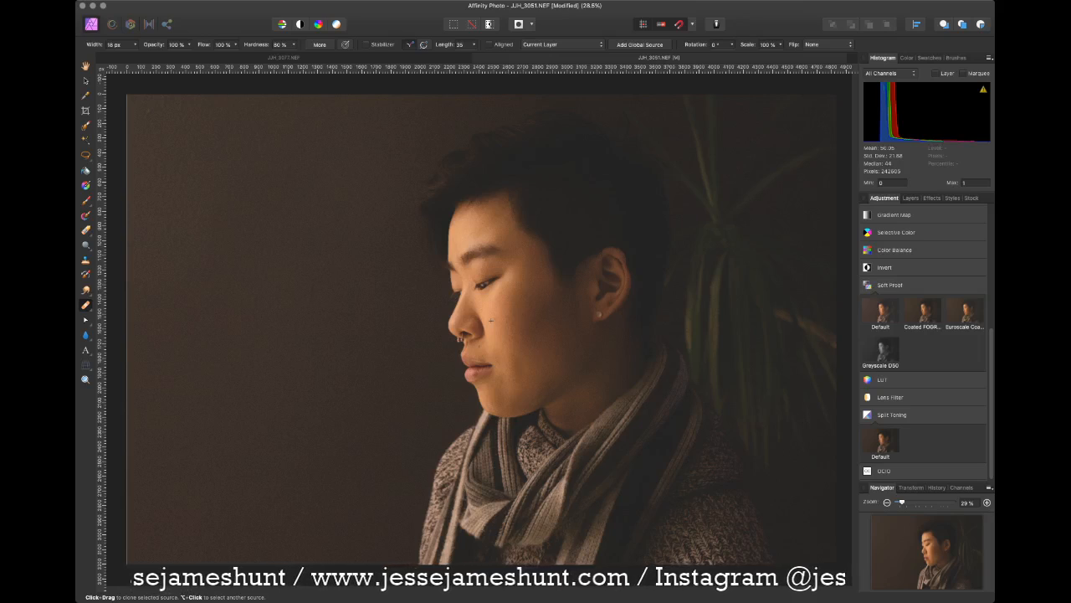
scroll(491, 319, "down", 2)
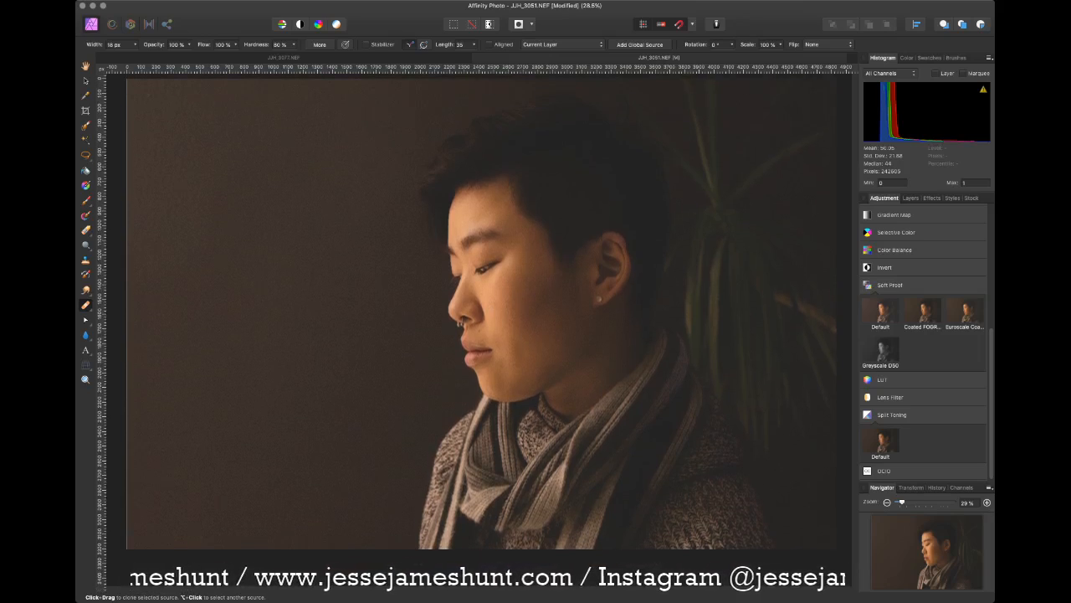
scroll(491, 311, "up", 1)
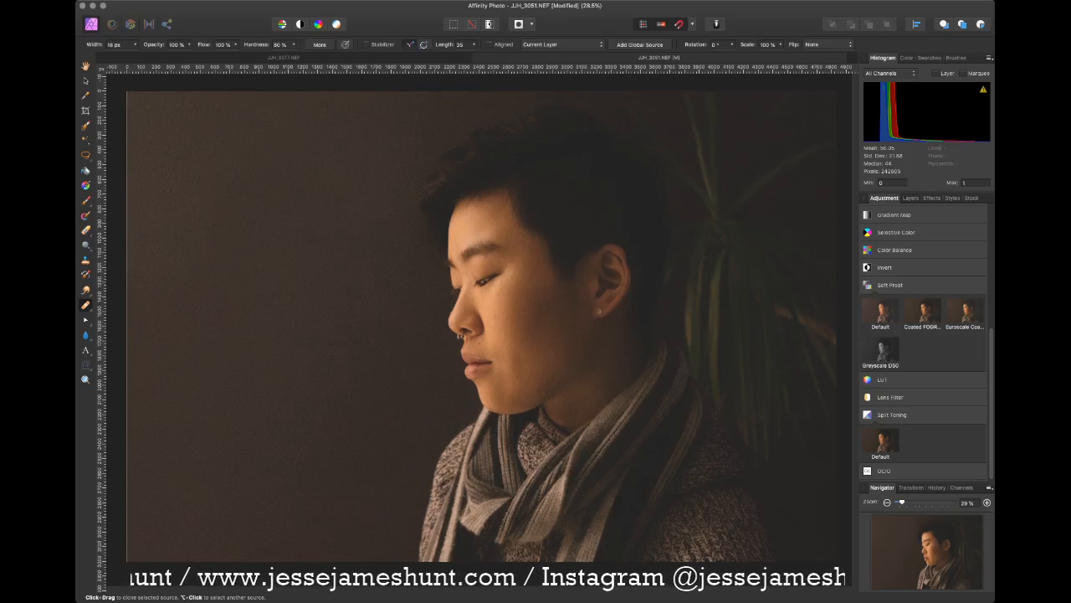